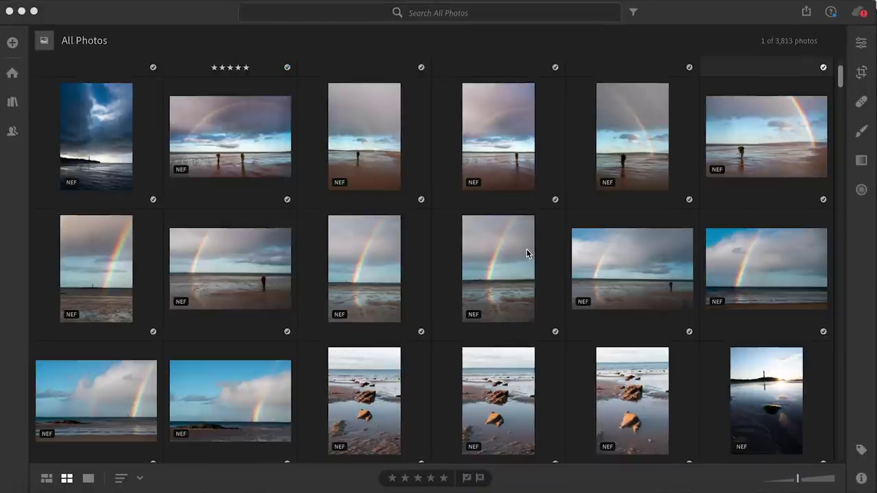
# Scroll down the All Photos grid of landscape raws to find the sea-arch photo
pyautogui.scroll(-3, 526, 250)
pyautogui.scroll(-10, 526, 253)
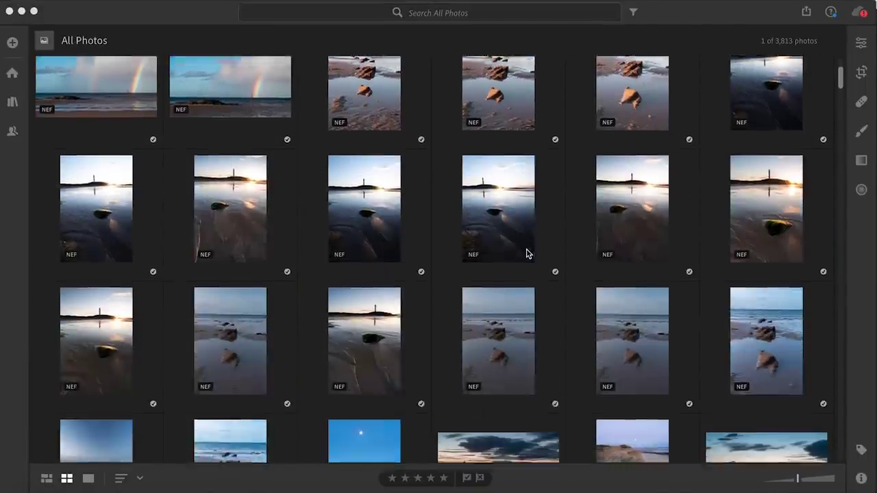
pyautogui.scroll(-5, 526, 253)
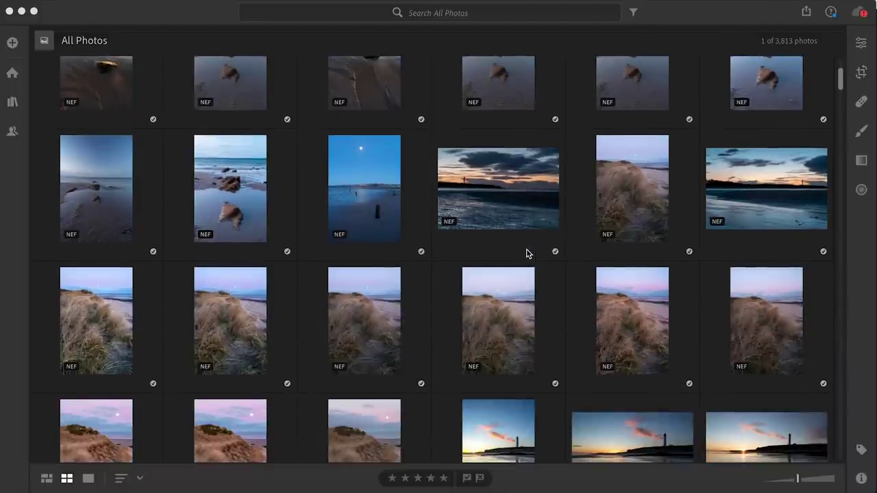
pyautogui.scroll(-5, 526, 253)
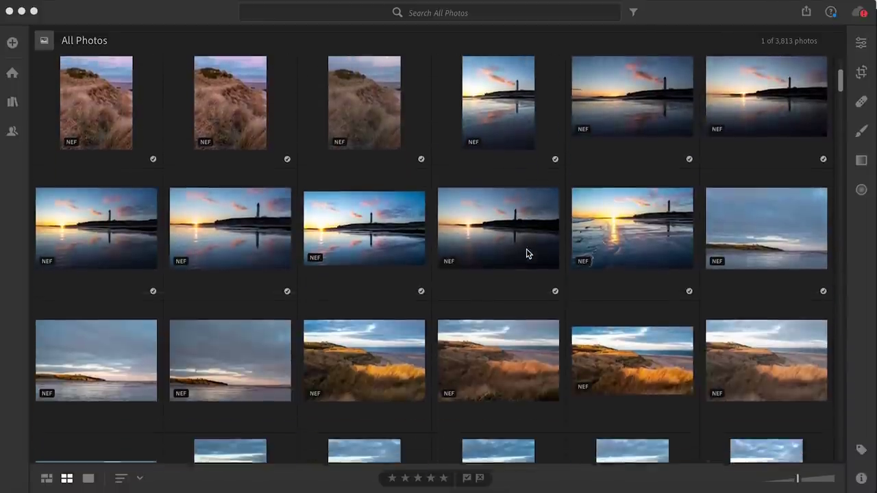
pyautogui.scroll(-6, 526, 253)
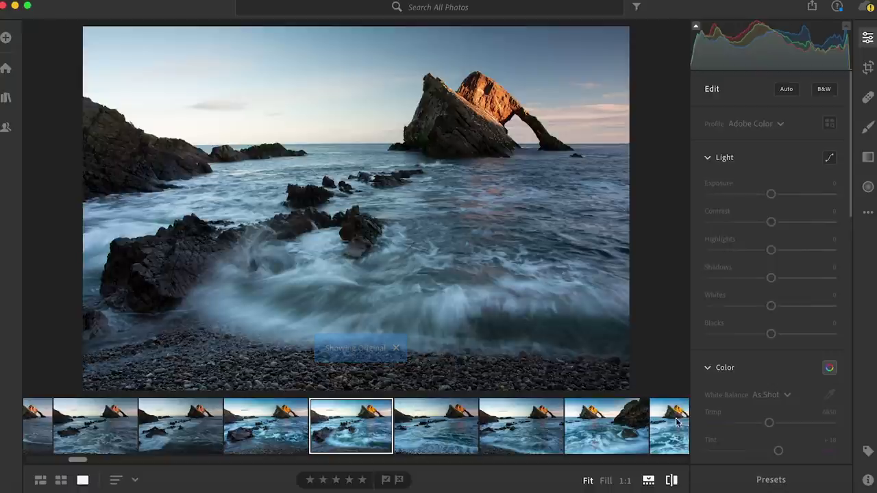
# Turn off the original preview so the sea-arch photo shows its edited version
pyautogui.click(672, 483)
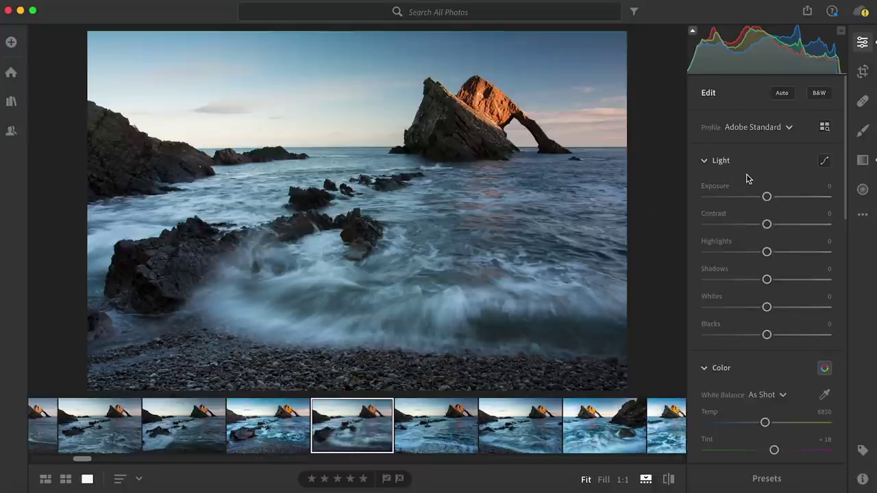
# Check the rock and arch edges at 1:1, enable Remove Chromatic Aberration, then return to Fit
pyautogui.scroll(-15, 791, 249)
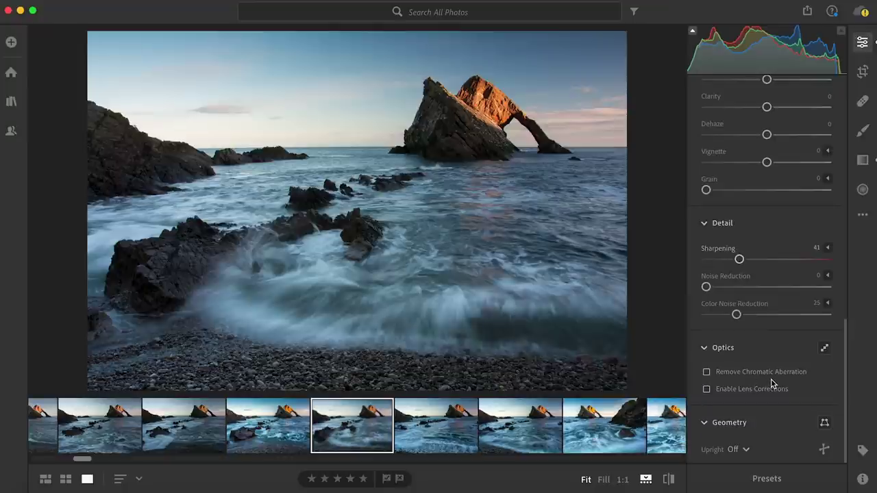
pyautogui.click(424, 79)
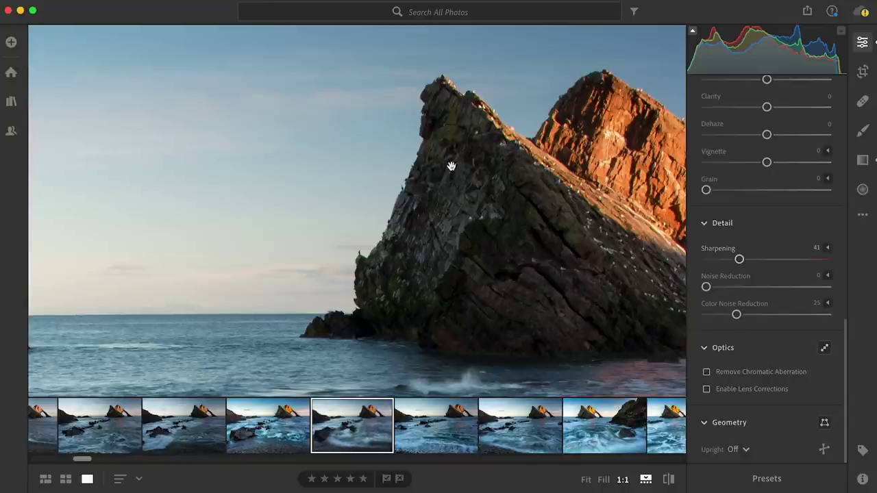
pyautogui.click(426, 109)
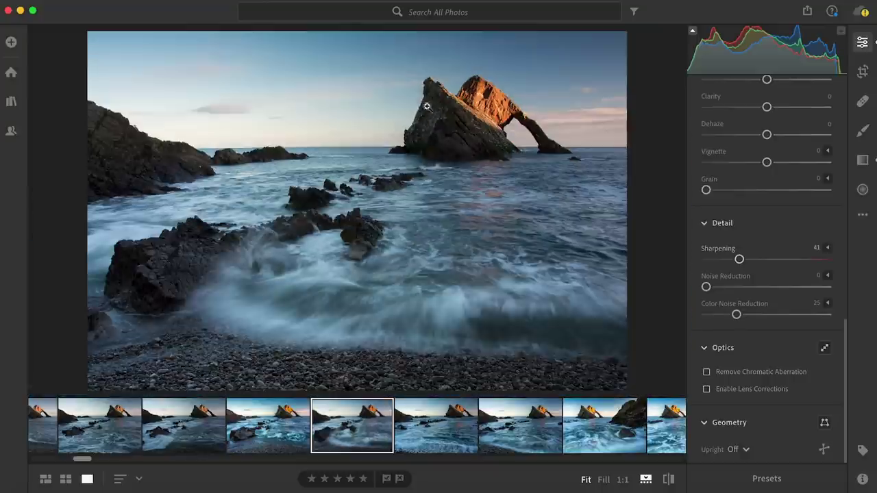
pyautogui.click(424, 83)
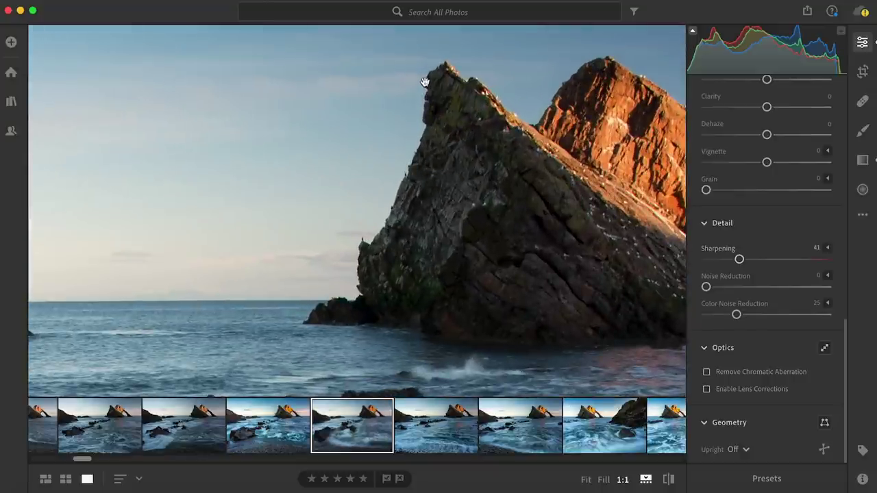
pyautogui.click(707, 373)
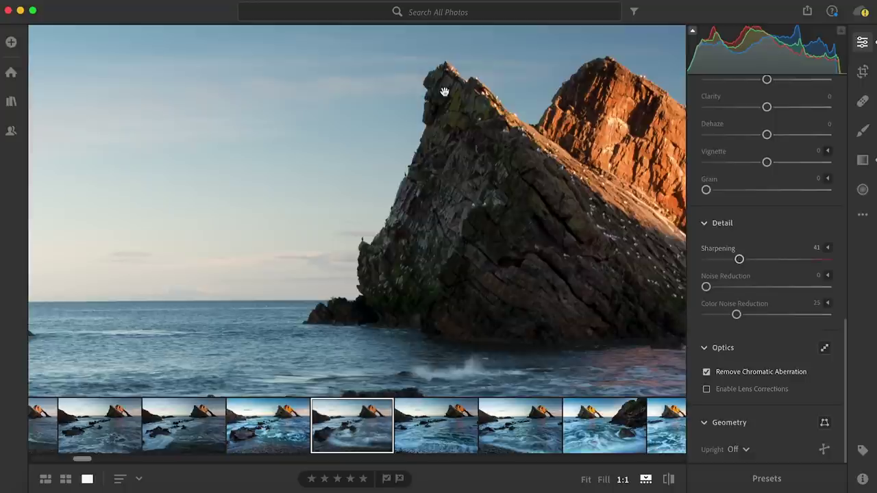
pyautogui.moveTo(510, 136); pyautogui.dragTo(376, 195)
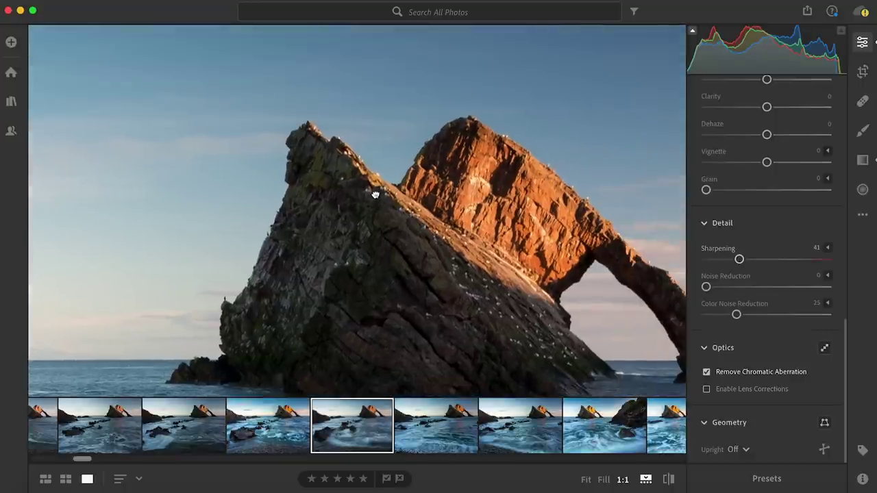
pyautogui.rightClick(418, 198)
pyautogui.click(378, 161)
pyautogui.click(451, 213)
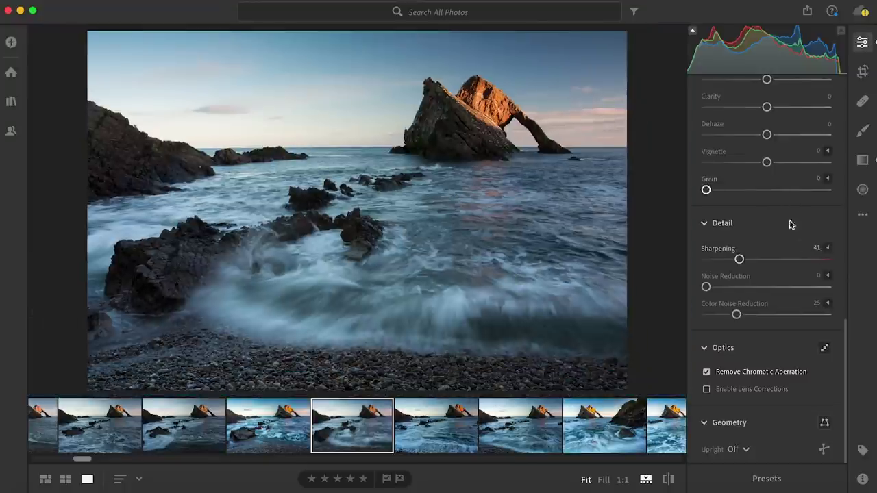
# In the Light panel, pull Highlights to -66, raise Whites to +63 and lift Shadows to +52
pyautogui.scroll(2, 803, 249)
pyautogui.scroll(5, 803, 250)
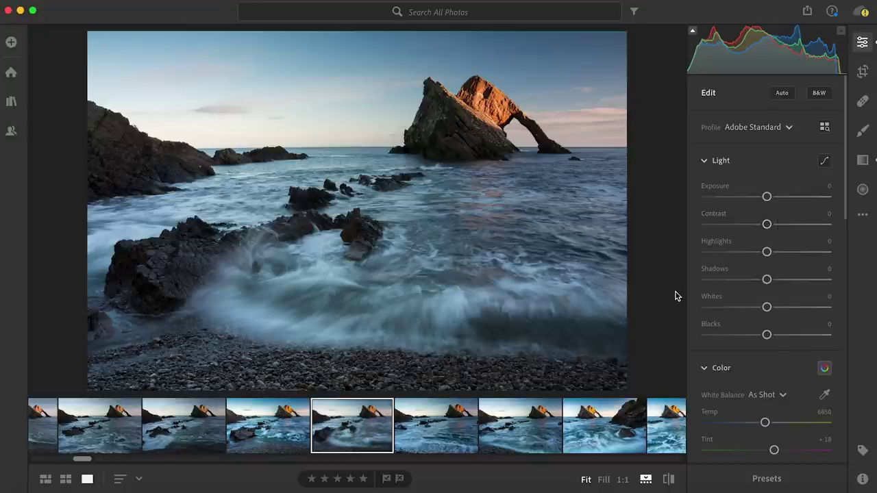
pyautogui.click(727, 252)
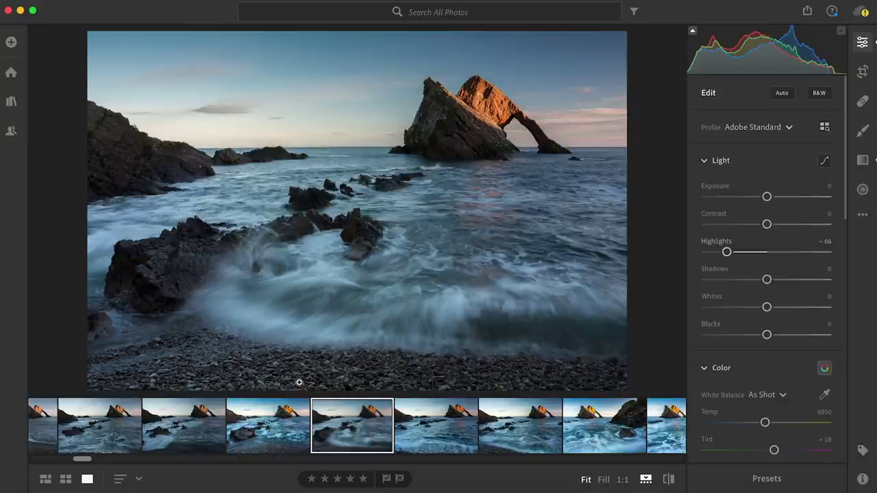
pyautogui.click(790, 307)
pyautogui.moveTo(789, 308); pyautogui.dragTo(802, 309)
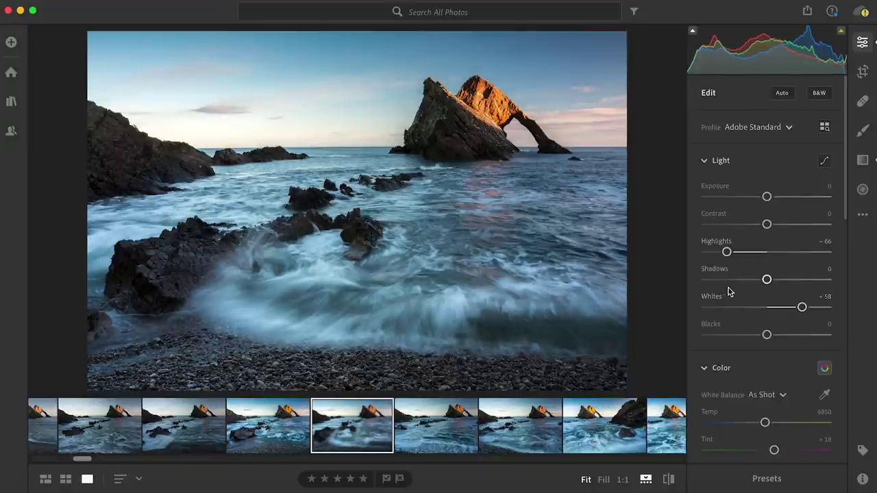
pyautogui.moveTo(803, 308); pyautogui.dragTo(807, 309)
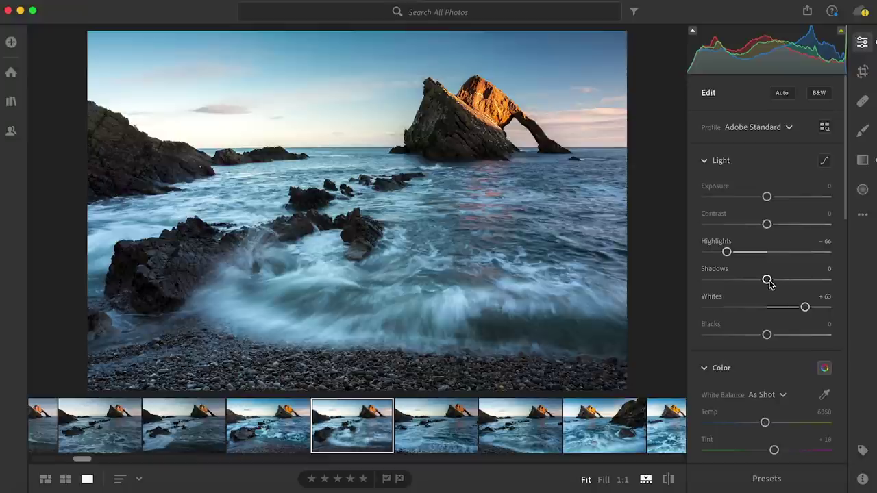
pyautogui.moveTo(768, 281); pyautogui.dragTo(794, 287)
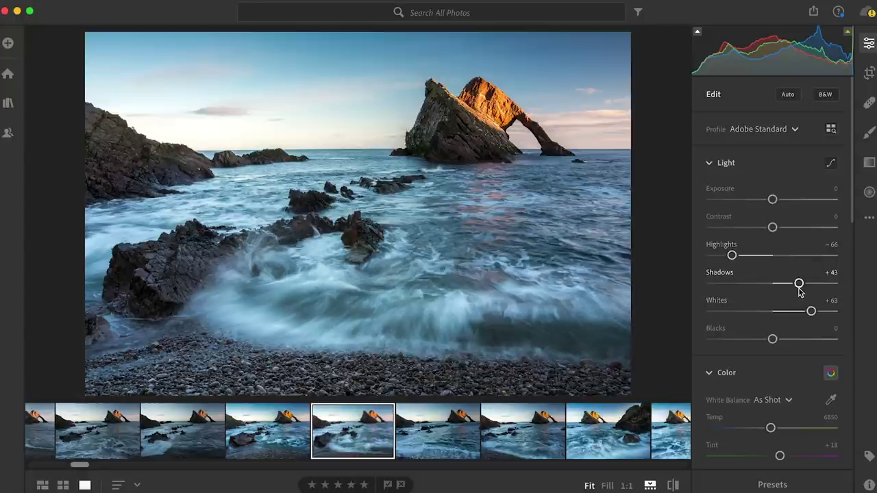
pyautogui.moveTo(800, 283); pyautogui.dragTo(804, 290)
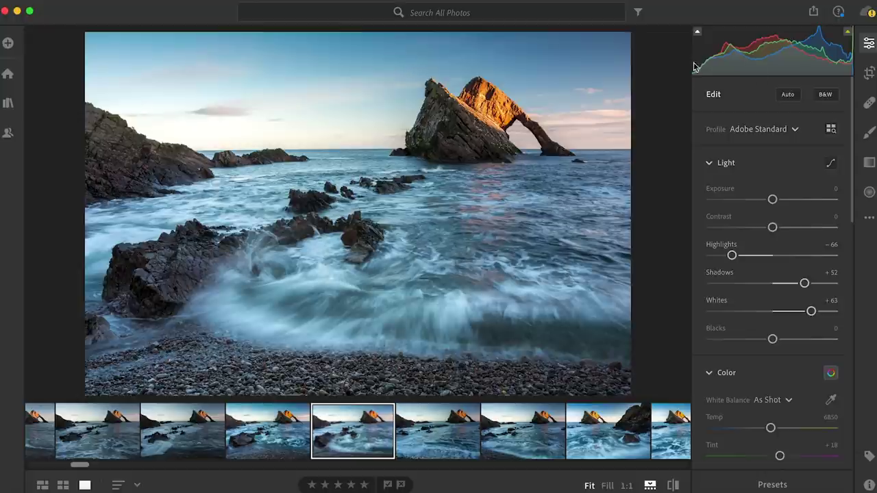
# Add a little Vibrance and raise Texture to +5 on the sea-arch photo
pyautogui.scroll(-3, 773, 340)
pyautogui.scroll(-4, 820, 331)
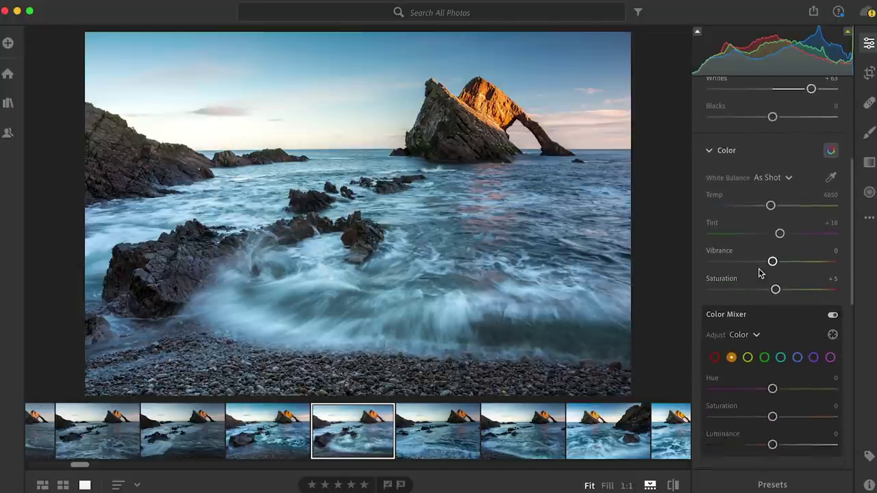
pyautogui.moveTo(772, 262); pyautogui.dragTo(777, 267)
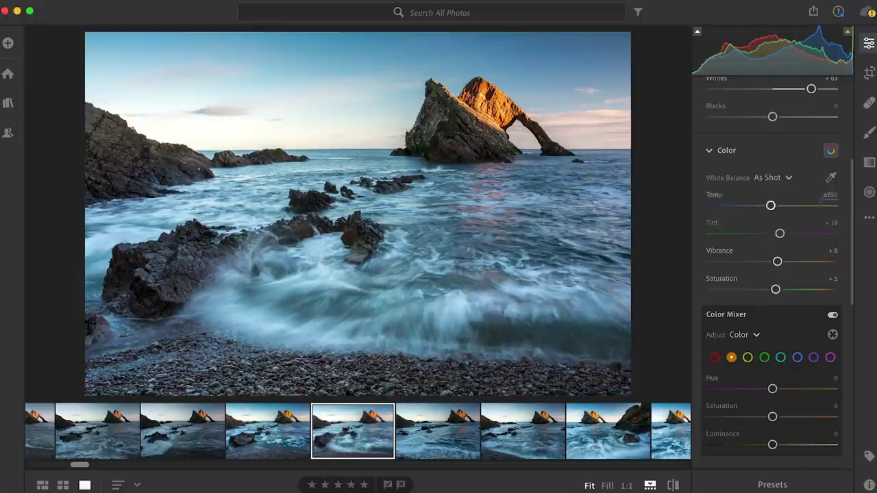
pyautogui.scroll(-5, 792, 278)
pyautogui.scroll(-2, 795, 278)
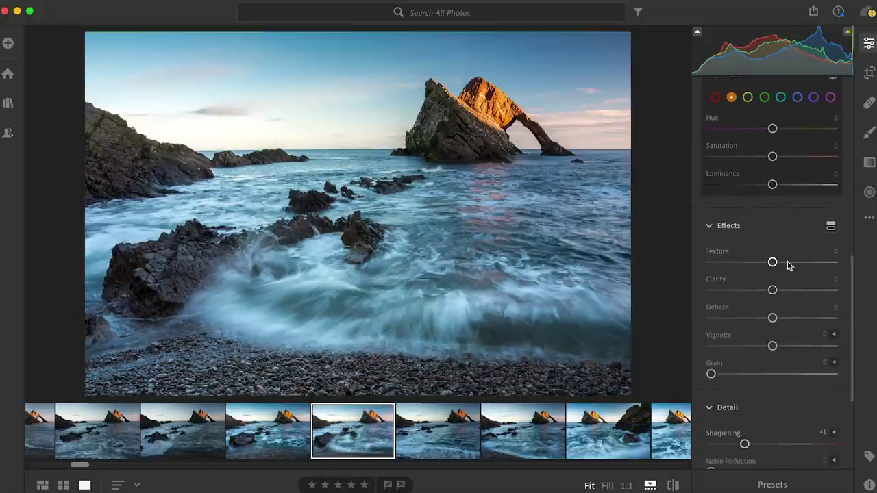
pyautogui.moveTo(773, 263); pyautogui.dragTo(777, 291)
pyautogui.scroll(-4, 778, 291)
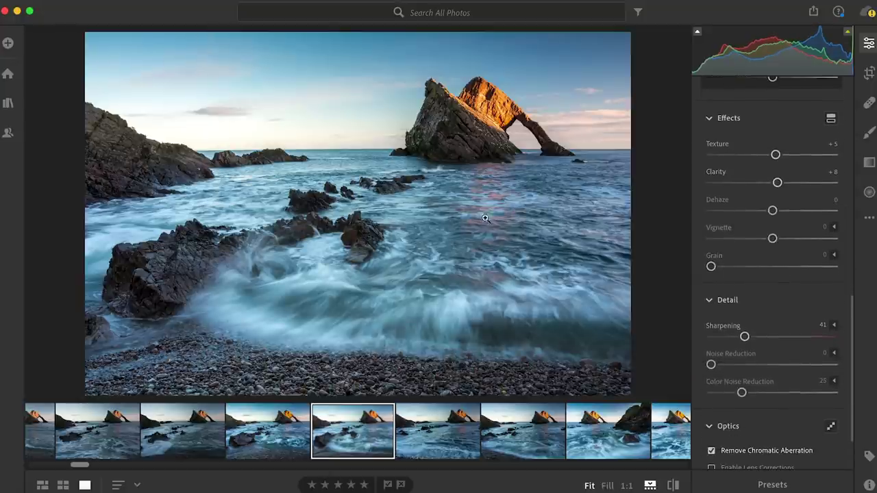
# Inspect the surf and horizon rocks at 1:1, then try Noise Reduction and return it to 0
pyautogui.click(285, 256)
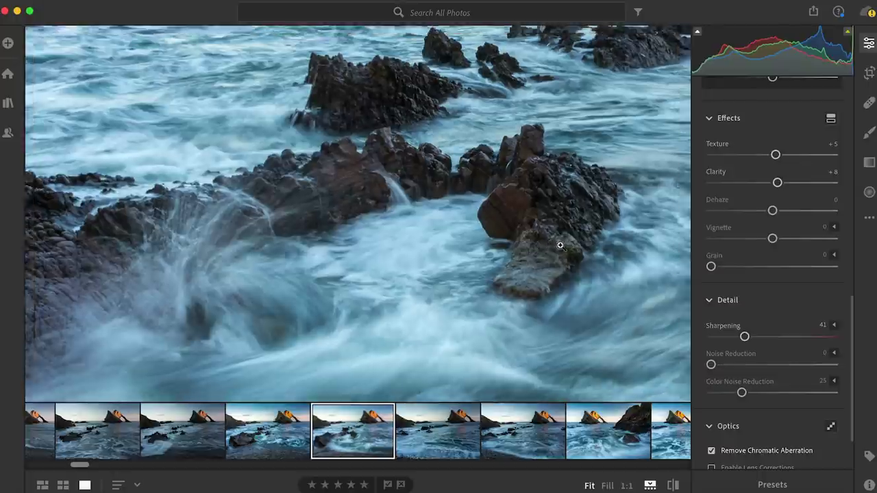
pyautogui.click(559, 245)
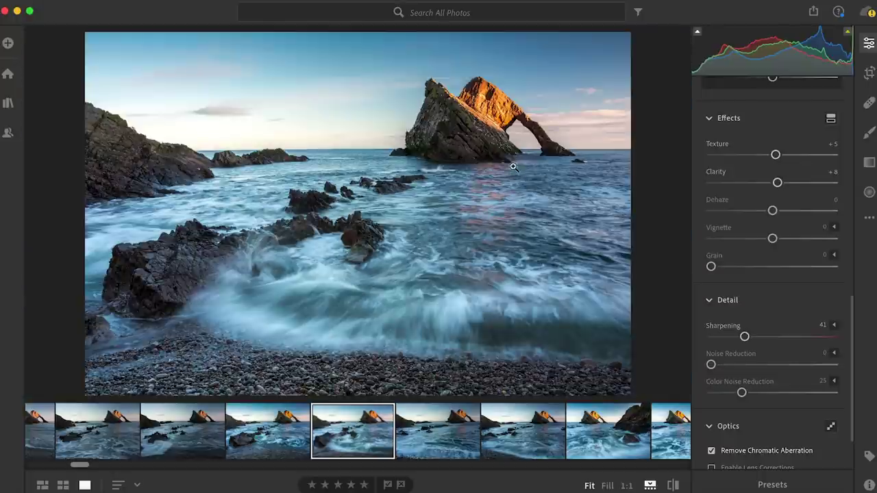
pyautogui.click(265, 160)
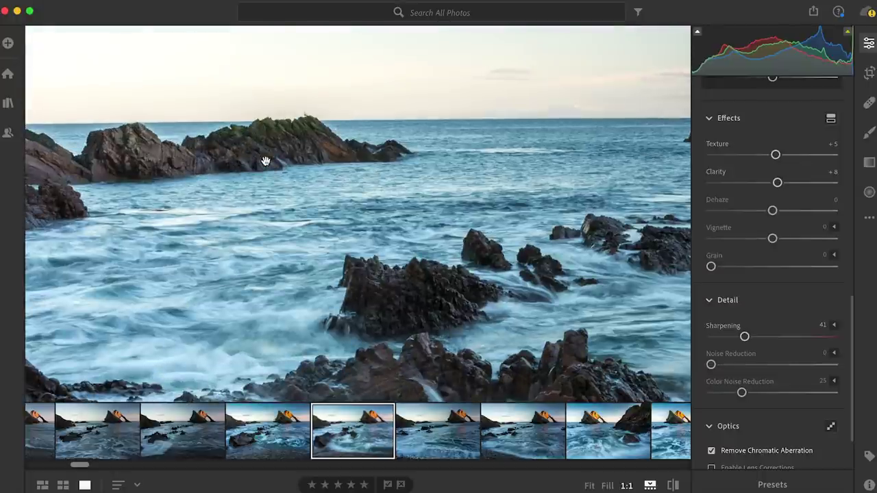
pyautogui.click(266, 161)
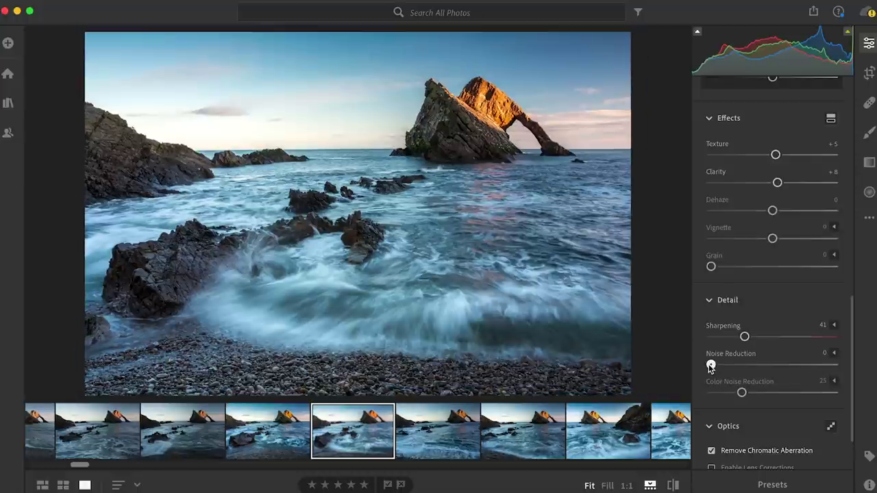
pyautogui.moveTo(711, 367); pyautogui.dragTo(714, 369)
pyautogui.scroll(2, 781, 335)
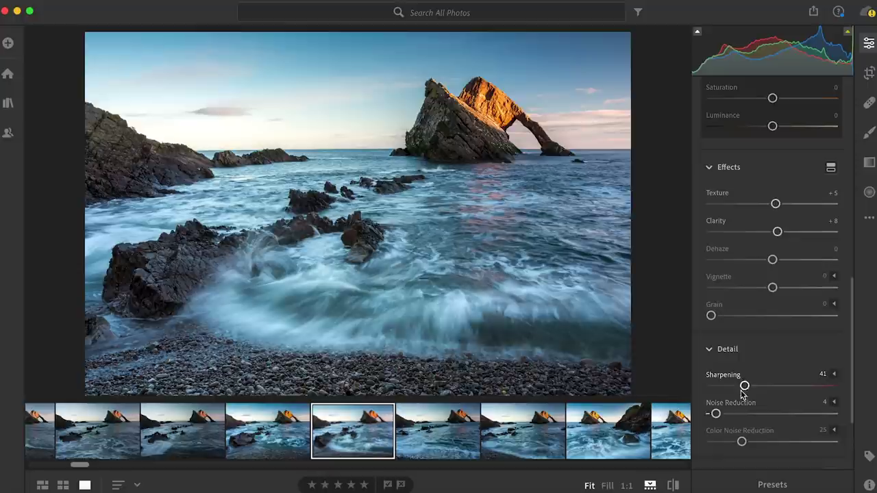
pyautogui.moveTo(716, 416); pyautogui.dragTo(710, 415)
# After a 1:1 check of the arch, lift Shadows to +57 and pull Highlights to −71
pyautogui.click(438, 112)
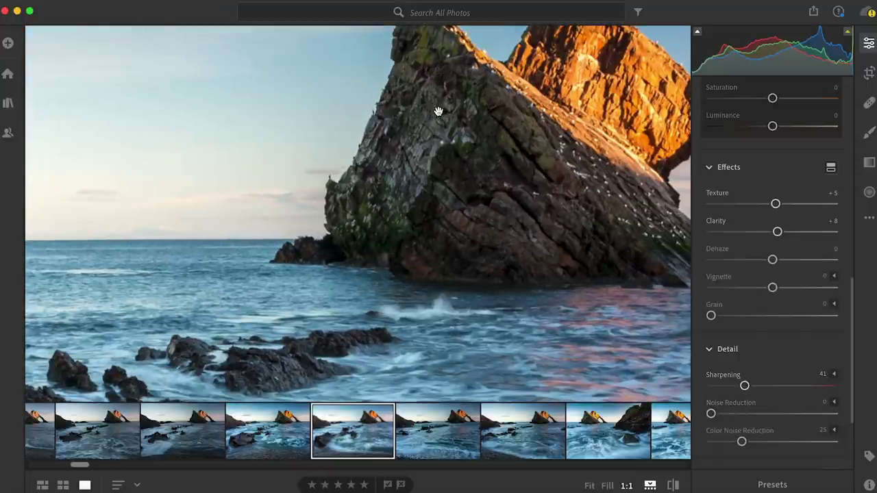
pyautogui.click(382, 210)
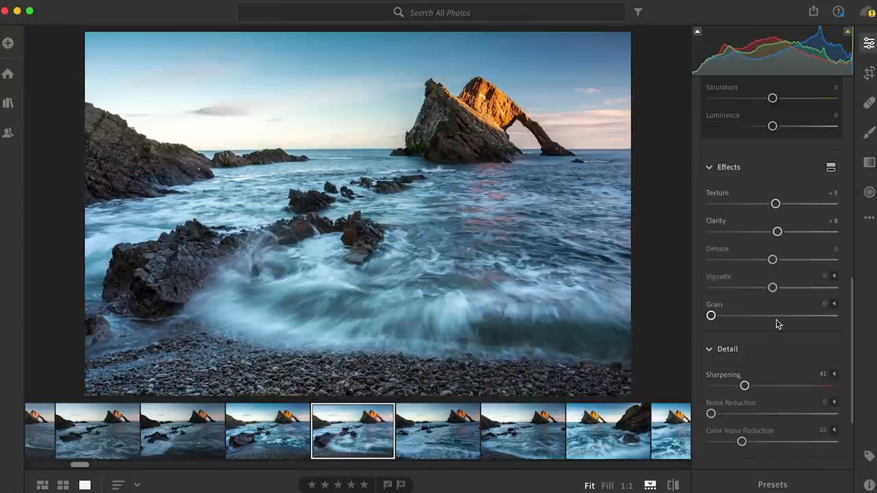
pyautogui.scroll(-2, 778, 324)
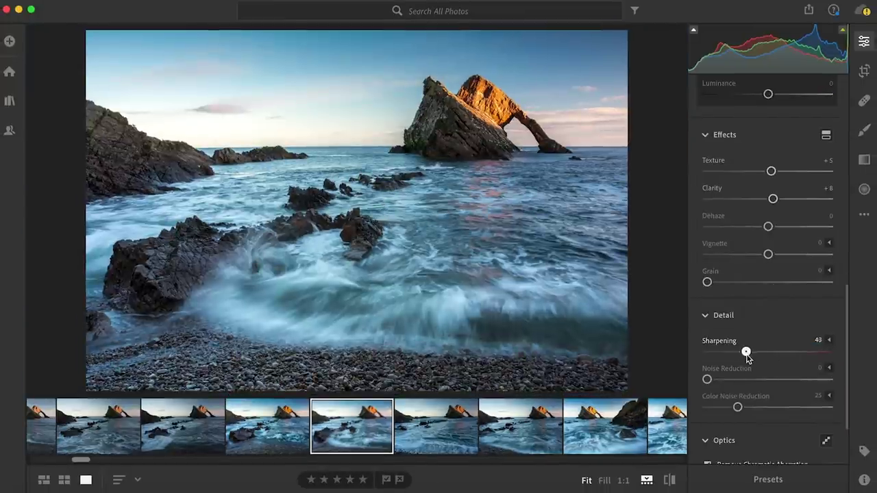
pyautogui.scroll(10, 787, 329)
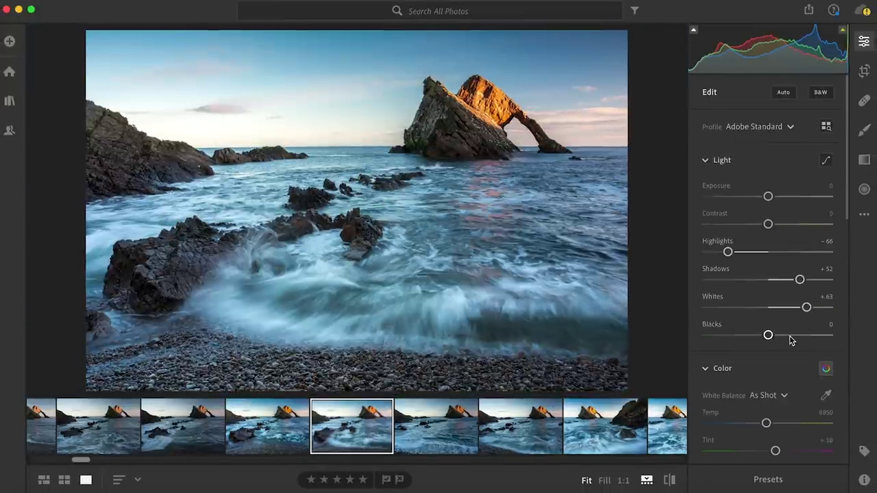
pyautogui.moveTo(799, 280); pyautogui.dragTo(803, 282)
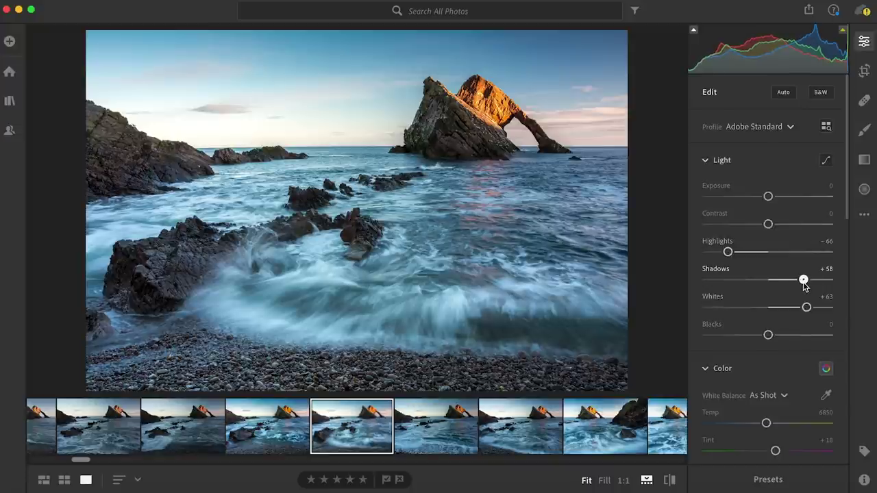
pyautogui.moveTo(727, 252); pyautogui.dragTo(724, 252)
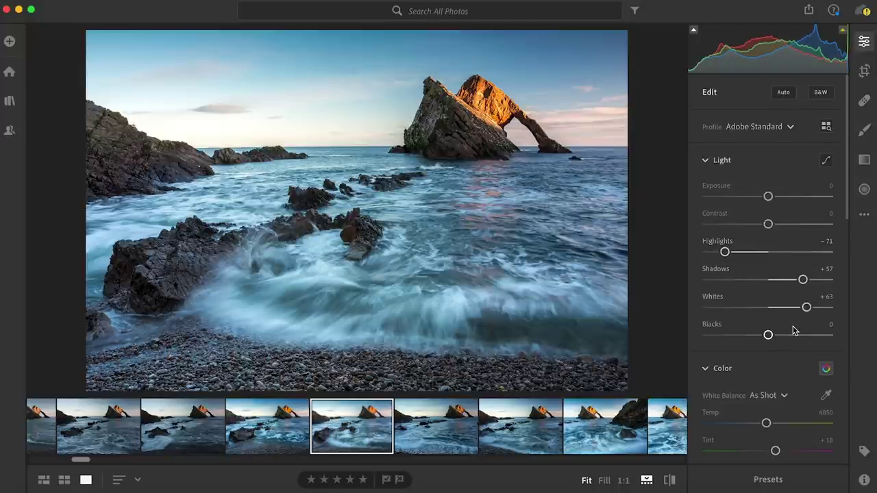
# Toggle the before/after view to compare the sea-arch edit with its original, ending on the edit
pyautogui.click(669, 481)
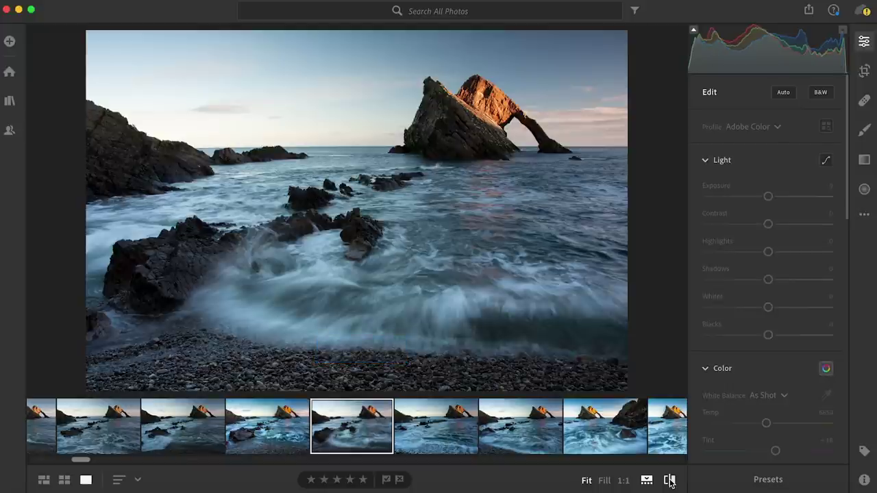
pyautogui.click(669, 480)
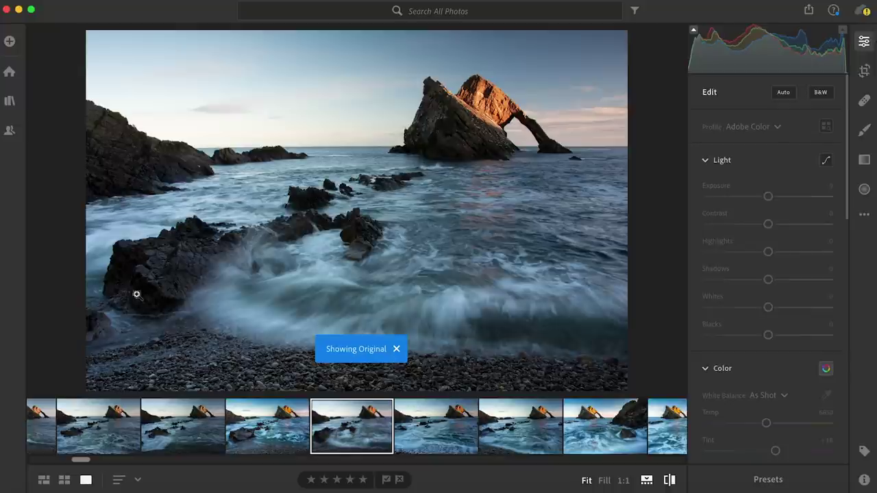
pyautogui.click(669, 480)
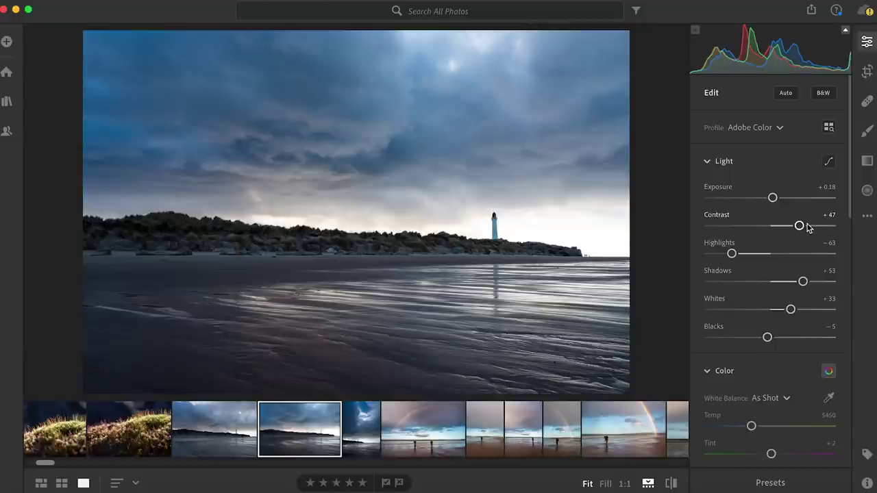
# Switch the lighthouse beach photo to its unedited original view
pyautogui.click(672, 484)
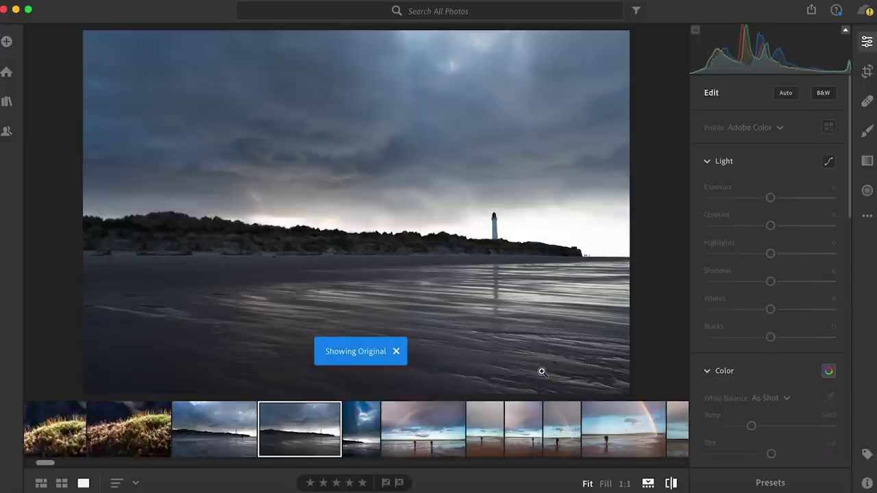
# Toggle the original view with backslash, then enable Remove Chromatic Aberration on the lighthouse photo
pyautogui.press('\\')
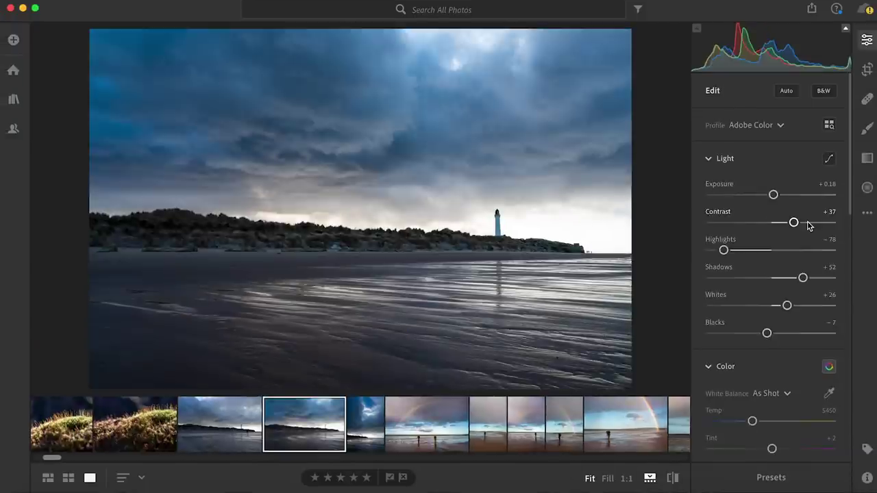
pyautogui.press('\\')
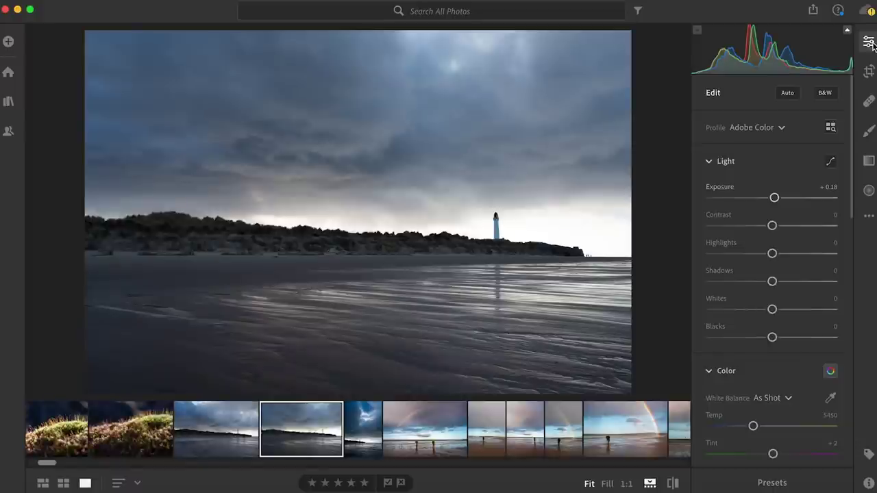
pyautogui.scroll(-10, 774, 280)
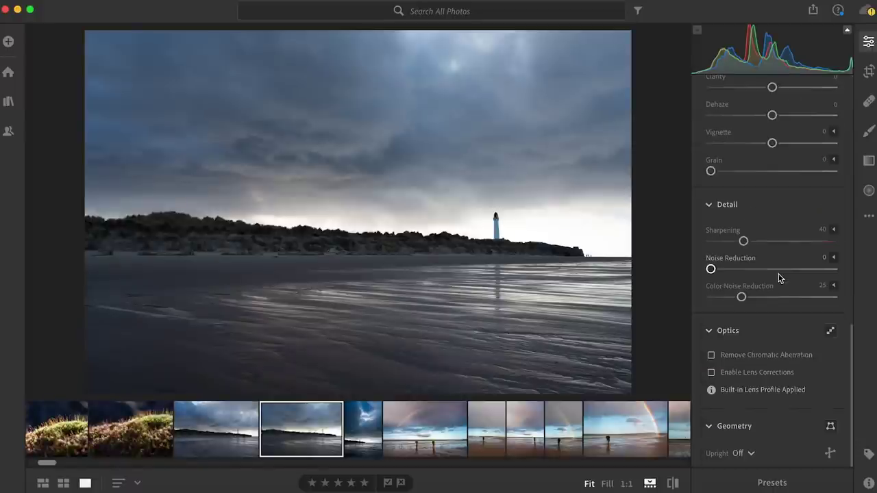
pyautogui.click(711, 356)
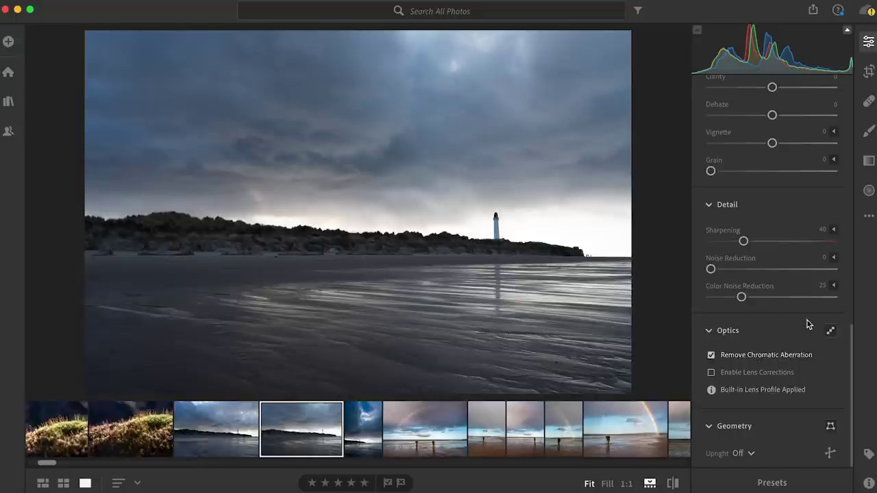
pyautogui.scroll(10, 808, 323)
pyautogui.scroll(2, 809, 322)
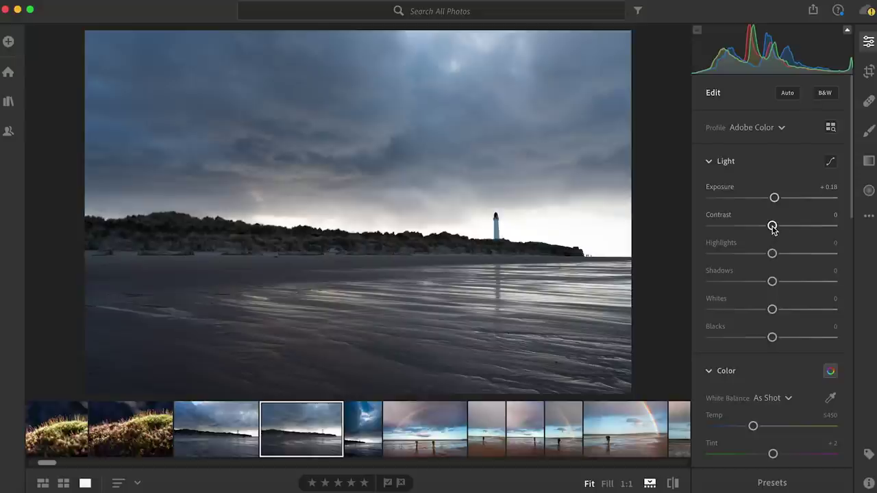
# Drag the Light sliders to Contrast +37, Highlights −78, Shadows +57, Whites +26 and Blacks −7
pyautogui.moveTo(772, 229); pyautogui.dragTo(796, 233)
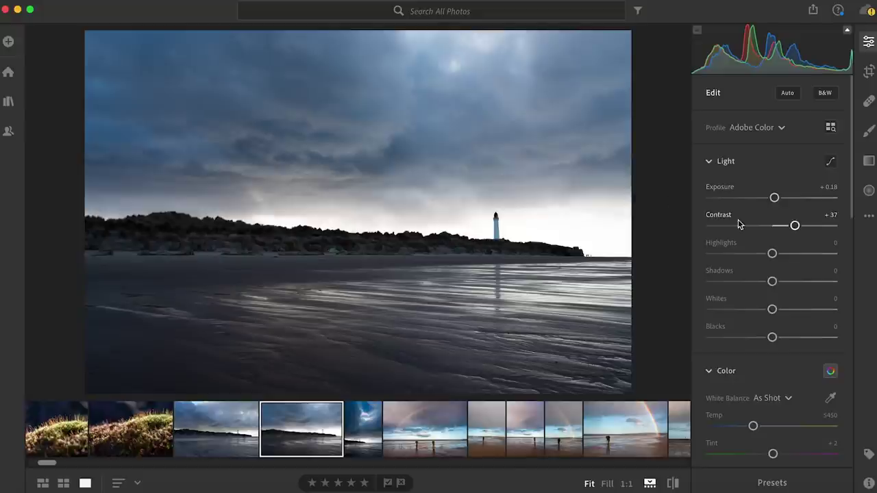
pyautogui.click(724, 255)
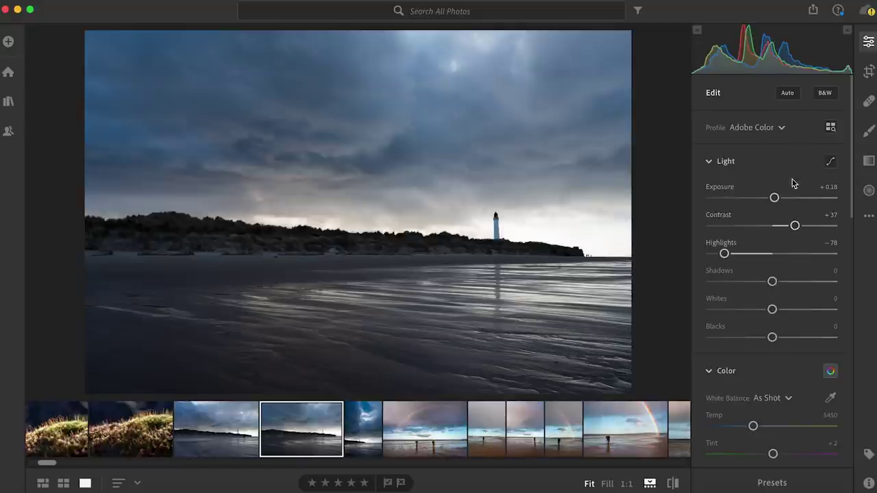
pyautogui.click(799, 281)
pyautogui.moveTo(798, 282); pyautogui.dragTo(807, 281)
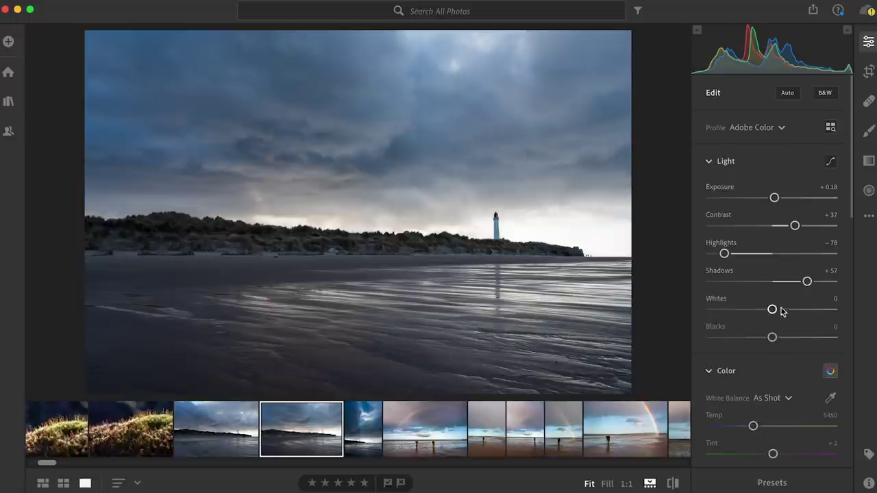
pyautogui.rightClick(807, 286)
pyautogui.press('Escape')
pyautogui.moveTo(773, 317); pyautogui.dragTo(788, 317)
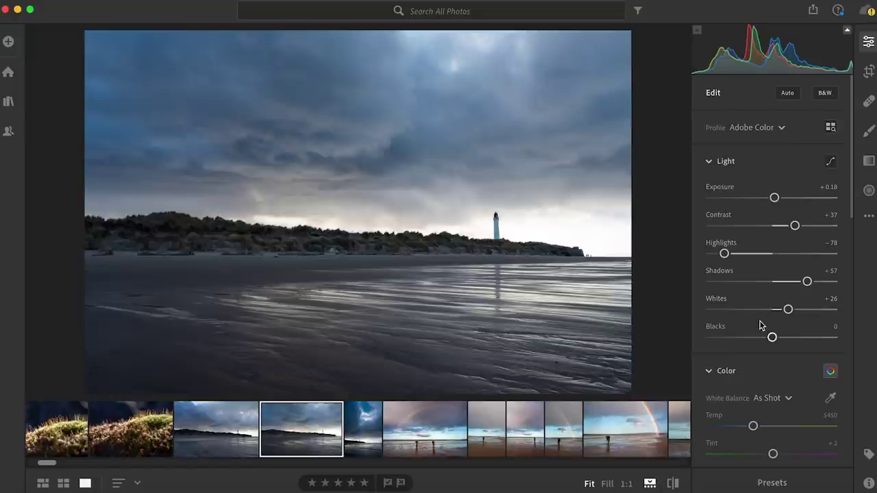
pyautogui.moveTo(772, 340); pyautogui.dragTo(766, 341)
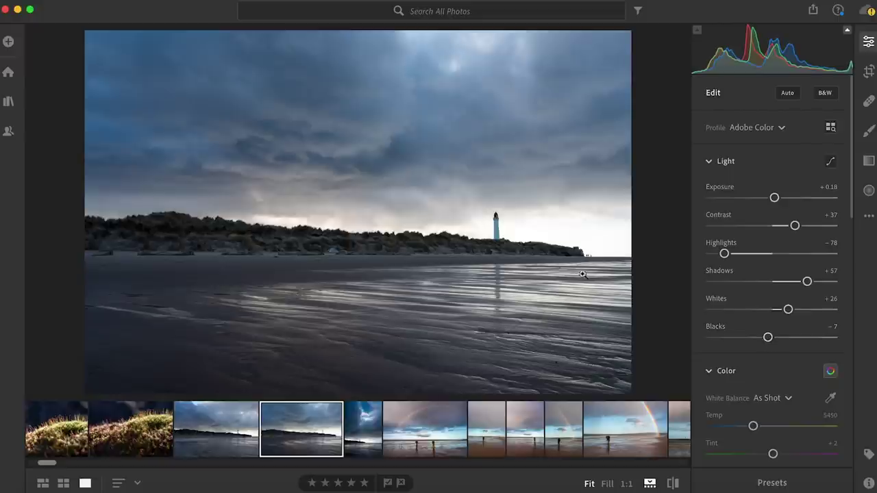
# Add Texture to +13 and Clarity to +14 on the lighthouse beach photo
pyautogui.scroll(-5, 766, 335)
pyautogui.scroll(-5, 766, 337)
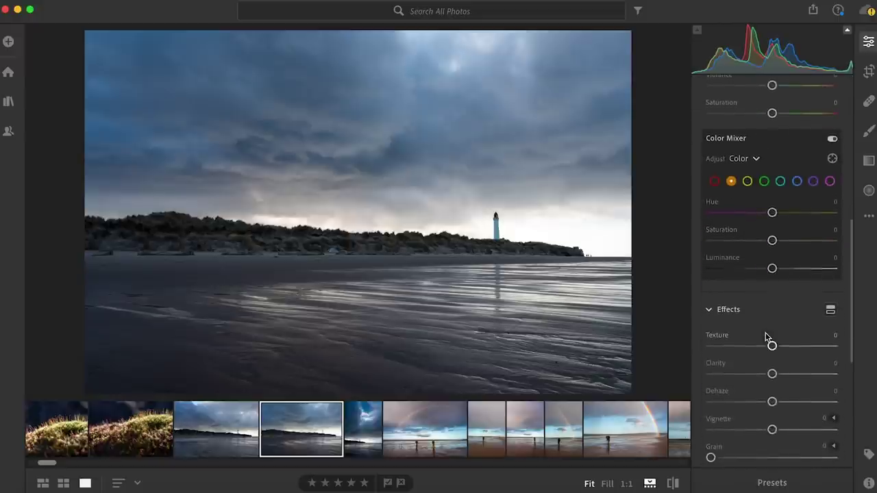
pyautogui.moveTo(773, 346); pyautogui.dragTo(777, 346)
pyautogui.rightClick(773, 373)
pyautogui.press('Escape')
pyautogui.moveTo(772, 374); pyautogui.dragTo(780, 346)
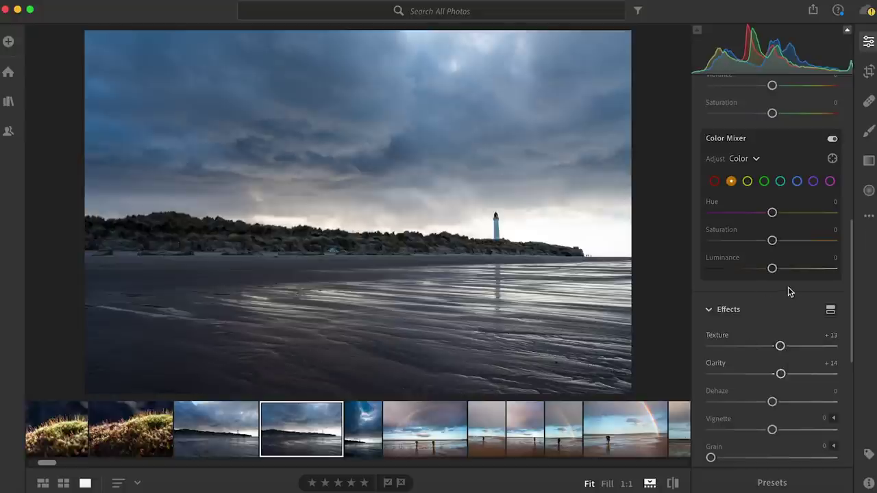
# Raise Vibrance to +30 after trying a Saturation boost and resetting Saturation to 0
pyautogui.scroll(5, 794, 293)
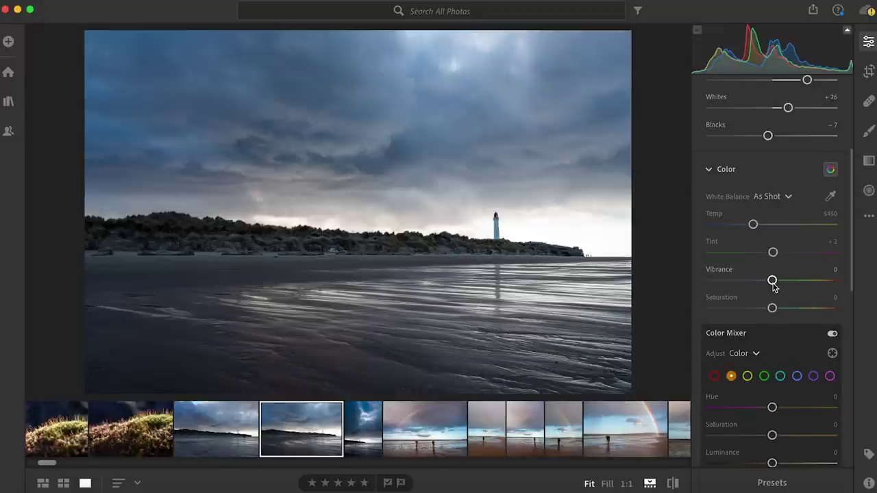
pyautogui.moveTo(772, 281); pyautogui.dragTo(779, 283)
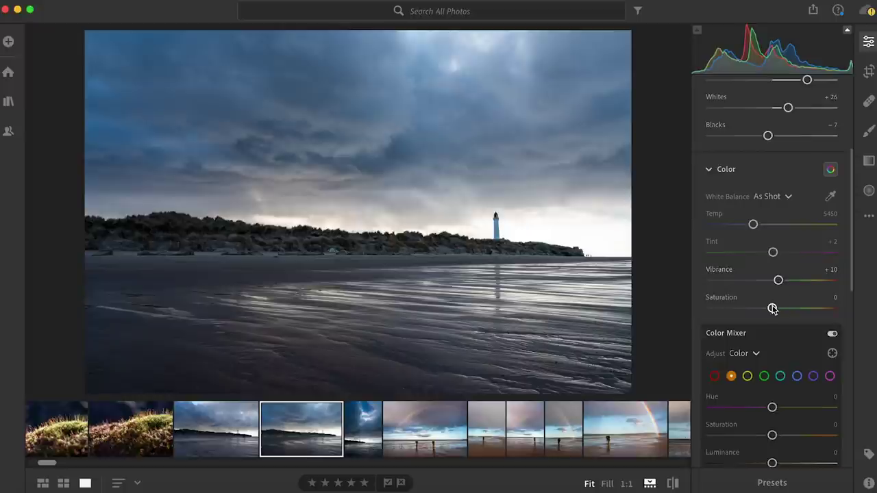
pyautogui.moveTo(772, 309); pyautogui.dragTo(794, 310)
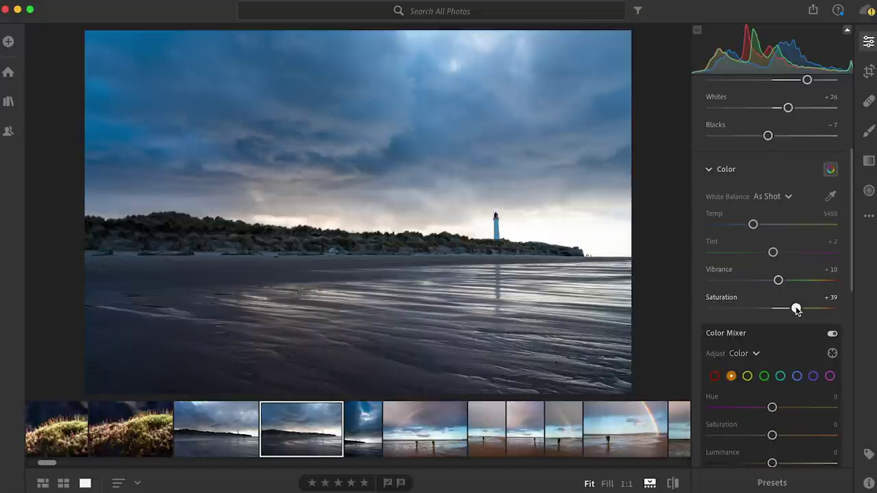
pyautogui.moveTo(796, 310); pyautogui.dragTo(779, 315)
pyautogui.doubleClick(779, 309)
pyautogui.moveTo(781, 284); pyautogui.dragTo(785, 284)
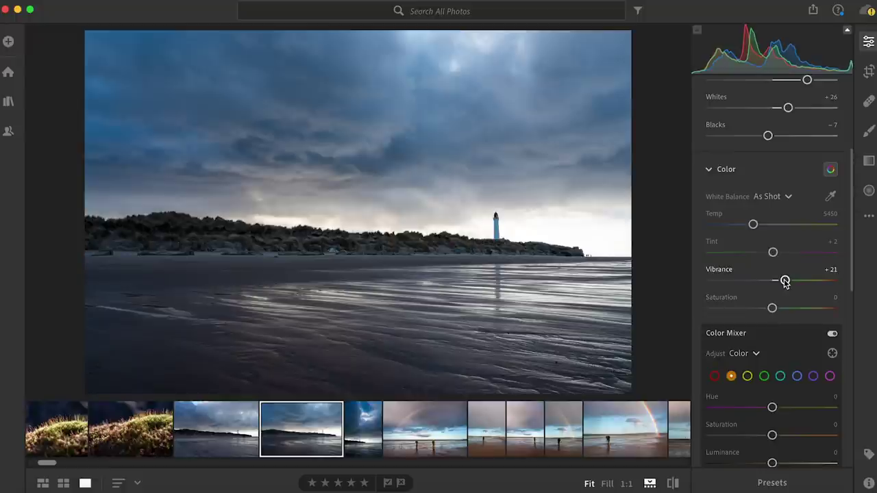
pyautogui.moveTo(785, 281); pyautogui.dragTo(791, 285)
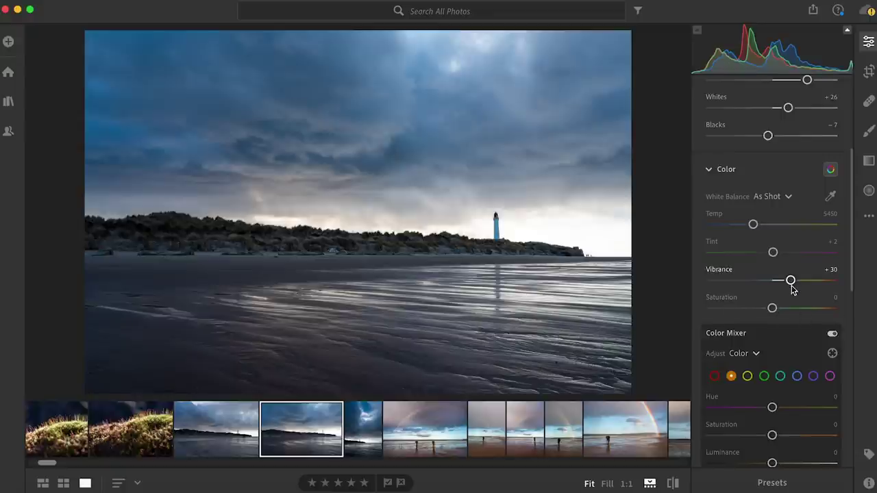
# Raise Sharpening in the Detail section from 40 to 47
pyautogui.scroll(-10, 792, 288)
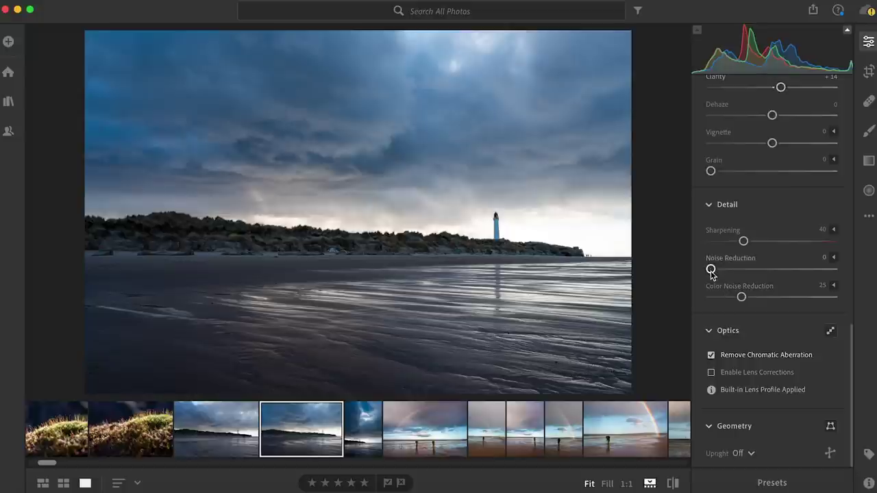
pyautogui.moveTo(744, 241); pyautogui.dragTo(749, 241)
pyautogui.scroll(15, 756, 231)
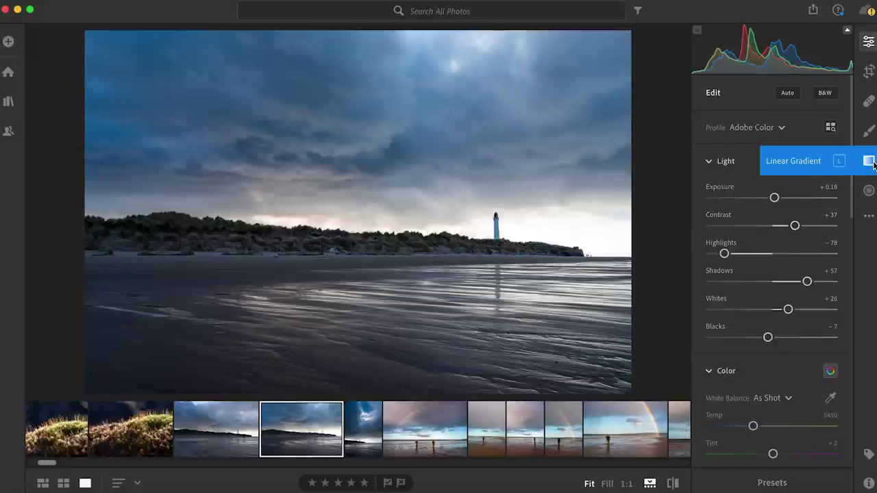
# Draw a linear gradient from the sky top to the horizon with Contrast +33, Texture +46, Clarity +46
pyautogui.click(869, 161)
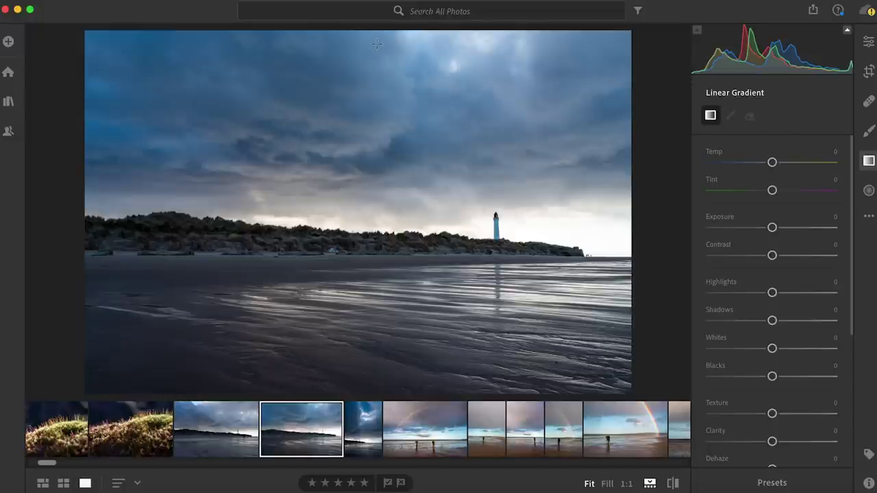
pyautogui.moveTo(377, 44)
pyautogui.mouseDown()
pyautogui.moveTo(387, 71)
pyautogui.moveTo(383, 264)
pyautogui.moveTo(370, 348)
pyautogui.mouseUp()
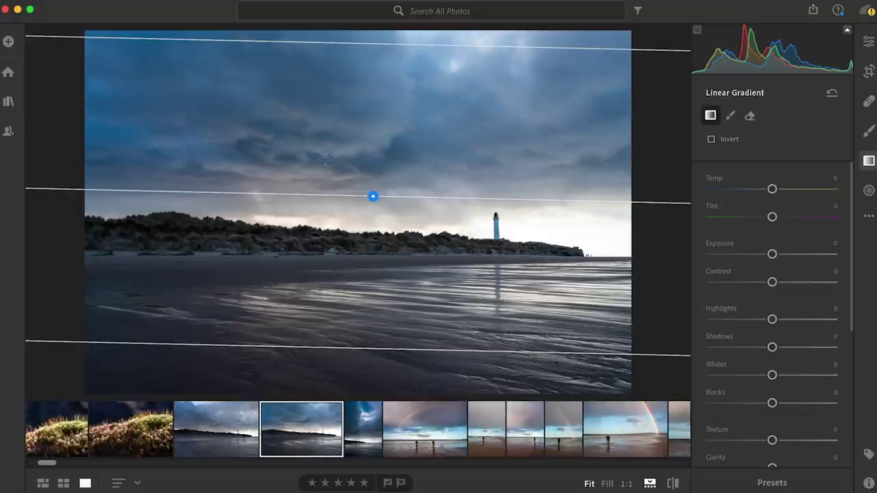
pyautogui.moveTo(773, 286); pyautogui.dragTo(794, 286)
pyautogui.scroll(-2, 781, 333)
pyautogui.scroll(-2, 774, 344)
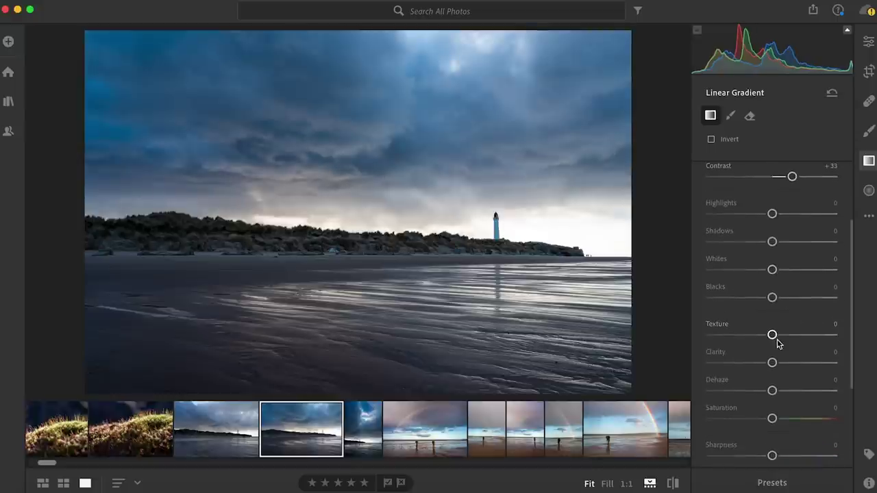
pyautogui.moveTo(773, 335); pyautogui.dragTo(800, 335)
pyautogui.moveTo(776, 364); pyautogui.dragTo(807, 367)
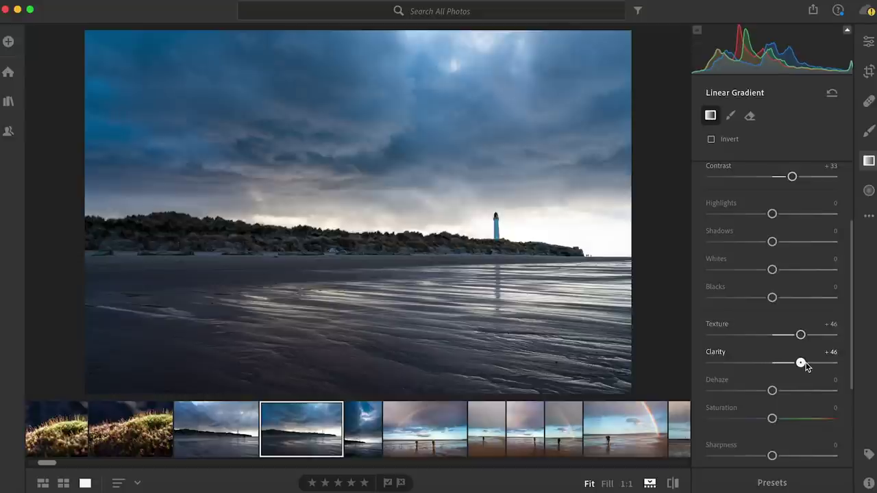
pyautogui.click(869, 160)
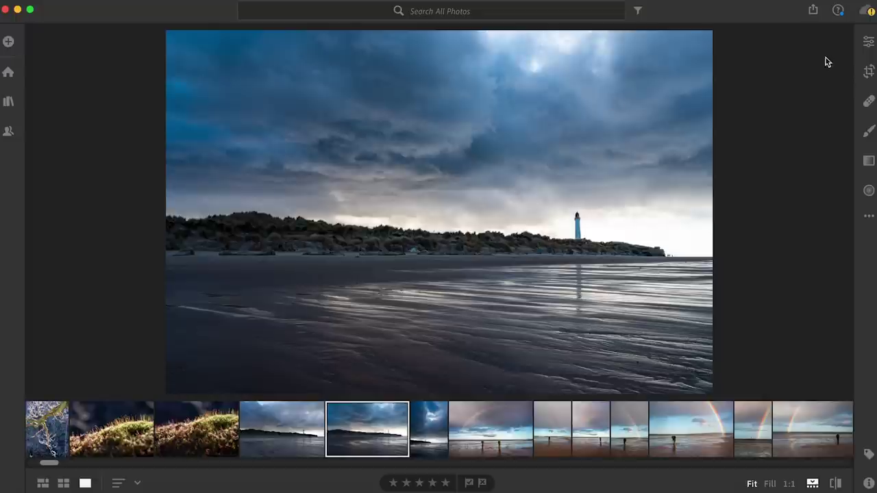
# Ease the sky gradient to Texture +31 and Clarity +29, then go back to the Edit panel
pyautogui.click(870, 162)
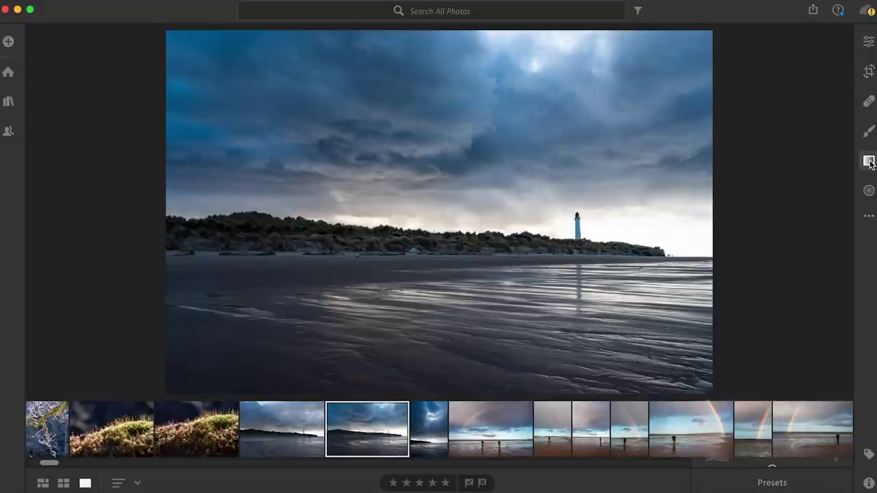
pyautogui.scroll(-5, 811, 362)
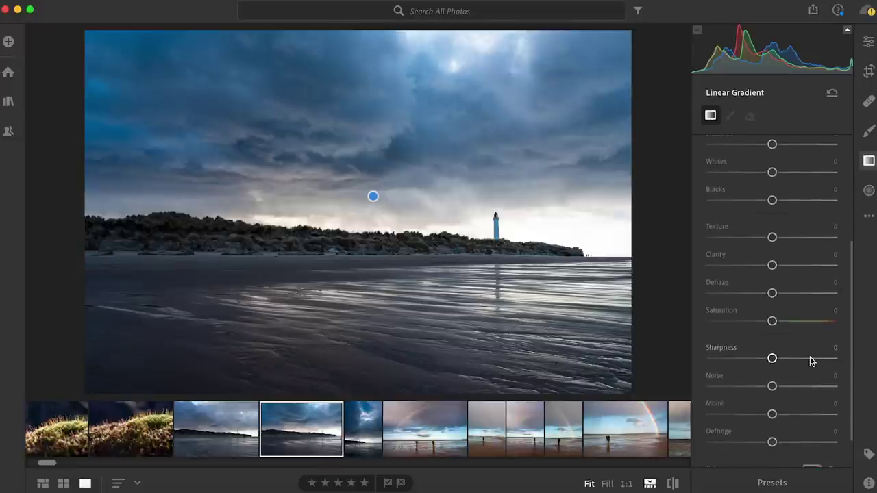
pyautogui.scroll(3, 811, 361)
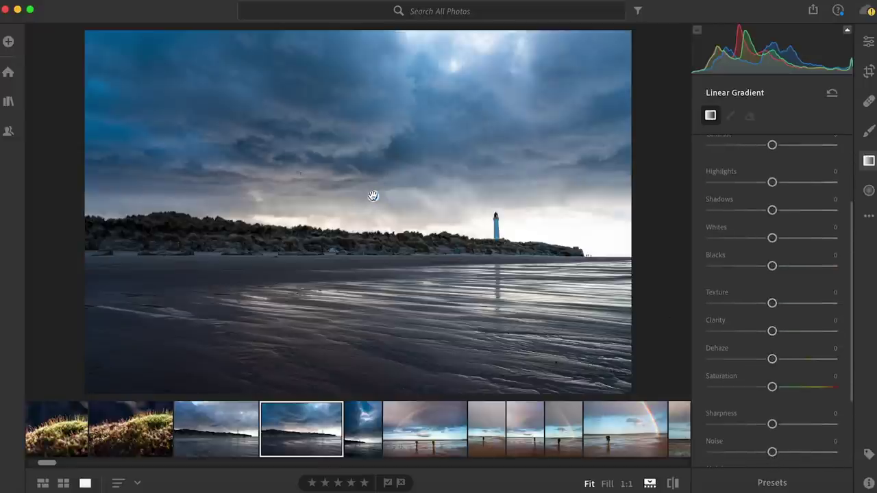
pyautogui.moveTo(372, 39); pyautogui.dragTo(373, 349)
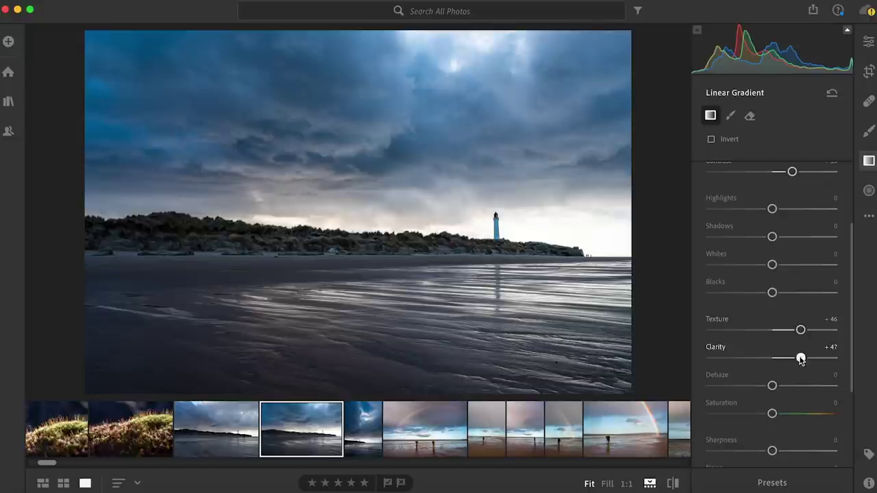
pyautogui.moveTo(799, 359); pyautogui.dragTo(792, 330)
pyautogui.scroll(3, 795, 286)
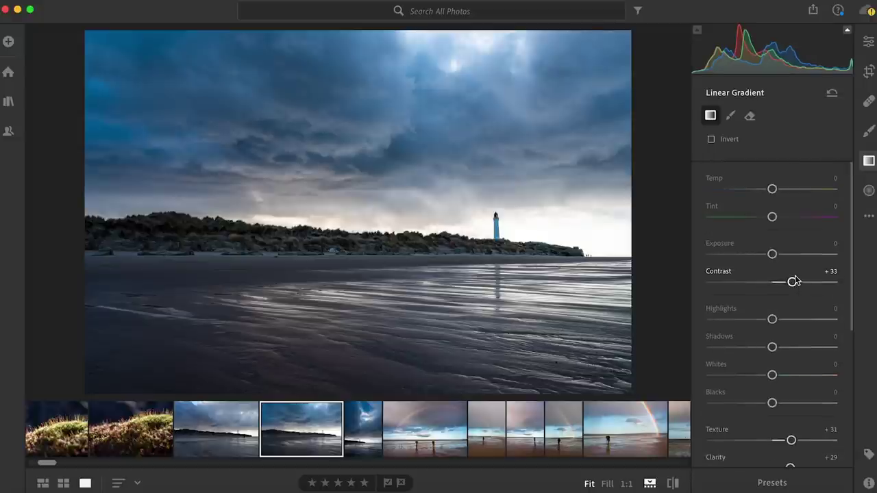
pyautogui.click(871, 166)
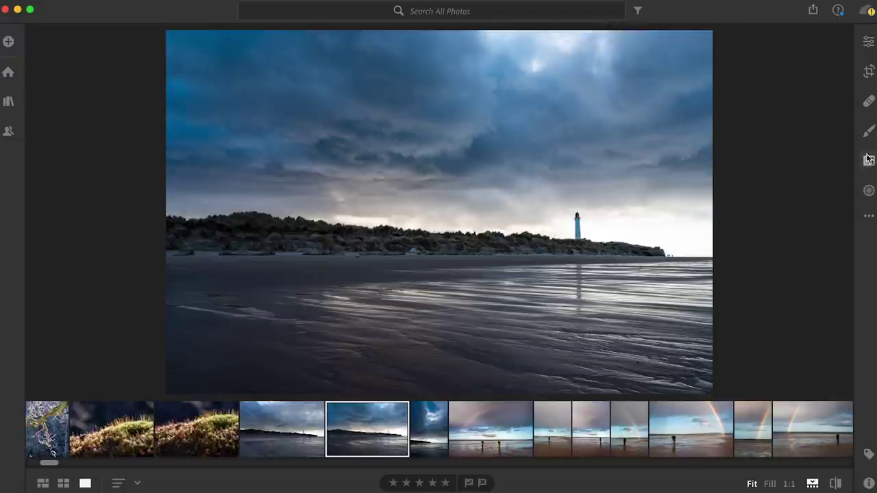
pyautogui.click(869, 41)
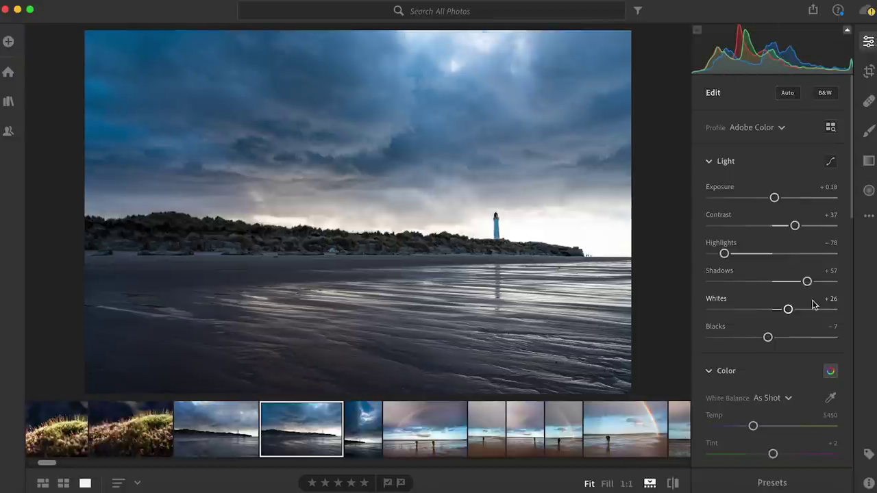
# After testing brighter Whites, set Shadows to +52 and return Whites to +26
pyautogui.moveTo(788, 311); pyautogui.dragTo(793, 312)
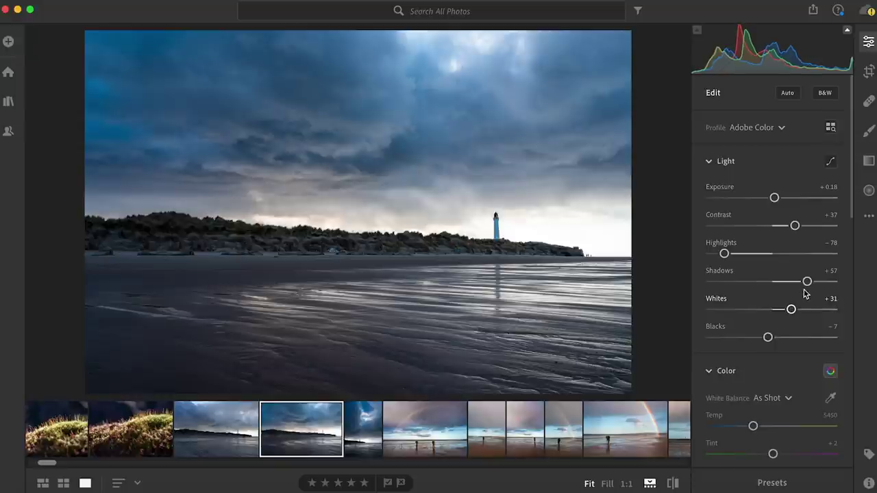
pyautogui.rightClick(806, 293)
pyautogui.press('Escape')
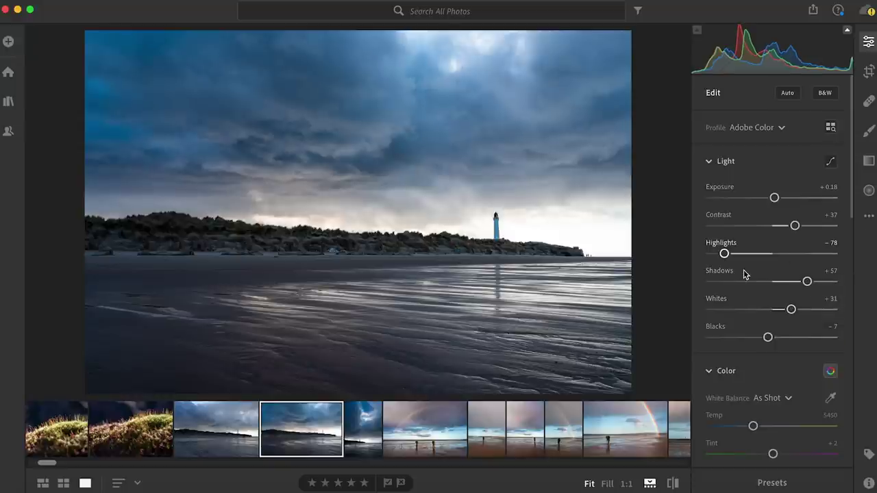
pyautogui.moveTo(806, 283)
pyautogui.mouseDown()
pyautogui.moveTo(813, 286)
pyautogui.moveTo(807, 282)
pyautogui.mouseUp()
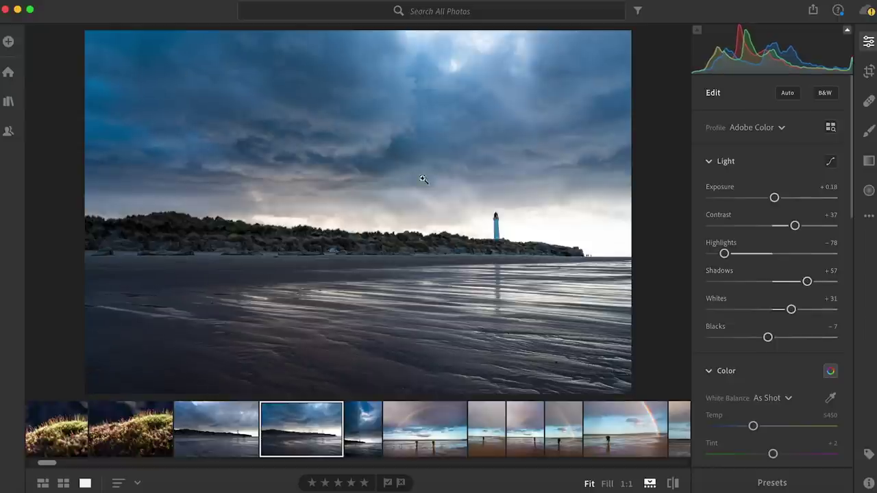
pyautogui.moveTo(792, 310); pyautogui.dragTo(803, 313)
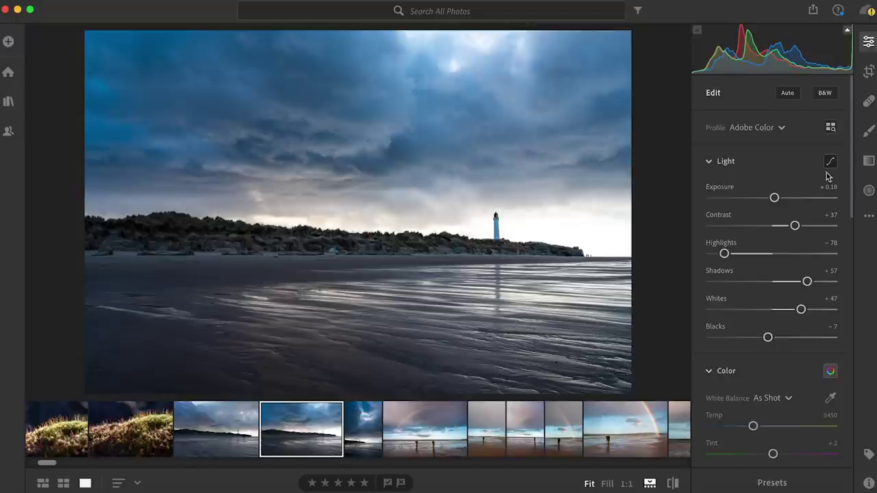
pyautogui.moveTo(803, 312); pyautogui.dragTo(790, 312)
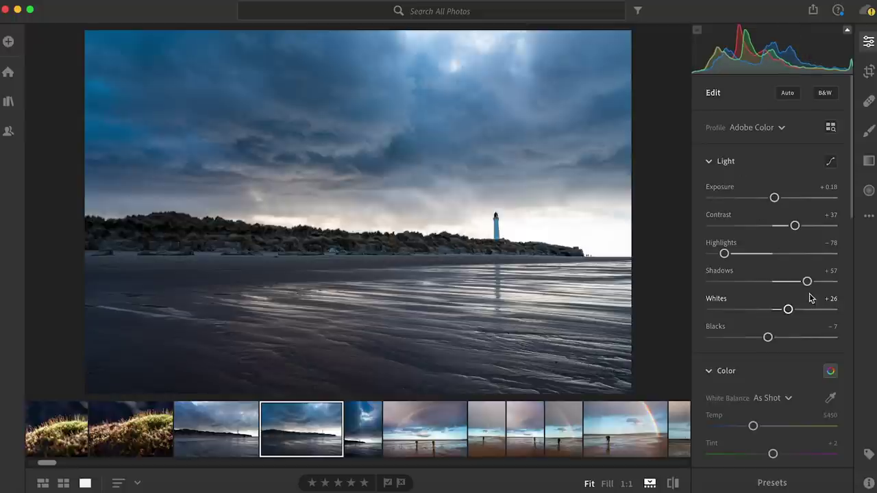
pyautogui.moveTo(807, 281); pyautogui.dragTo(804, 282)
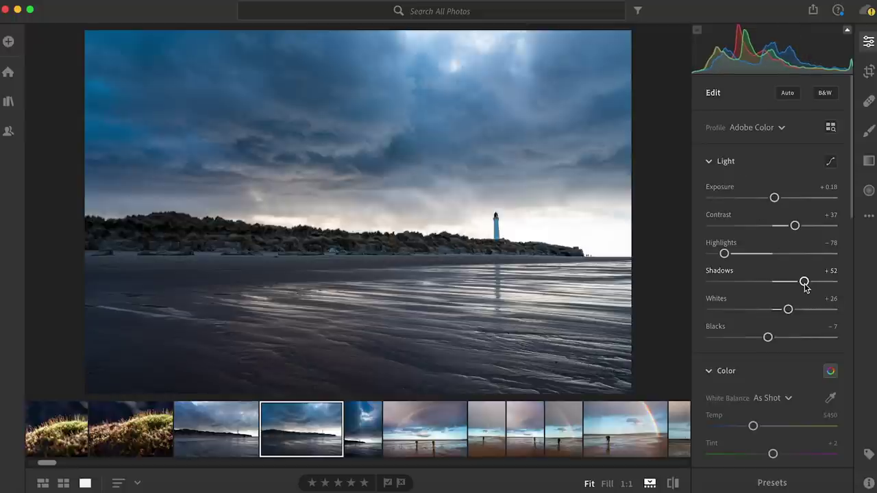